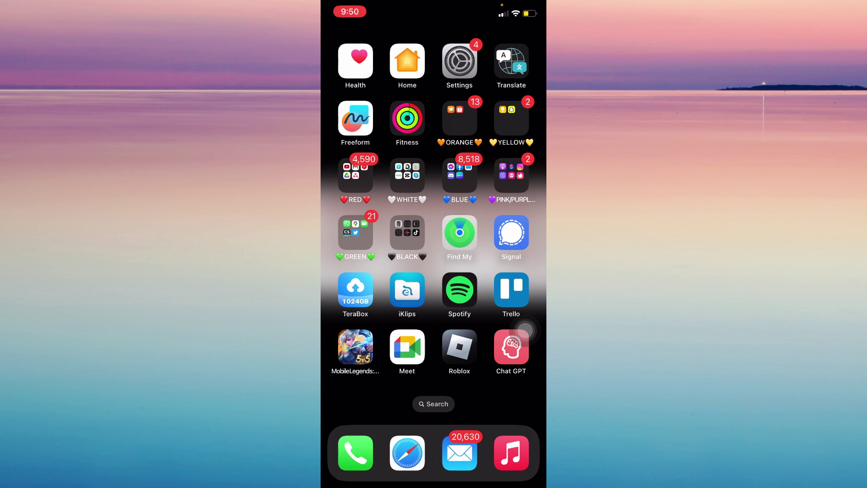
# Step: Launch Settings and go to the Screen Time page with its daily usage average
pyautogui.click(459, 62)
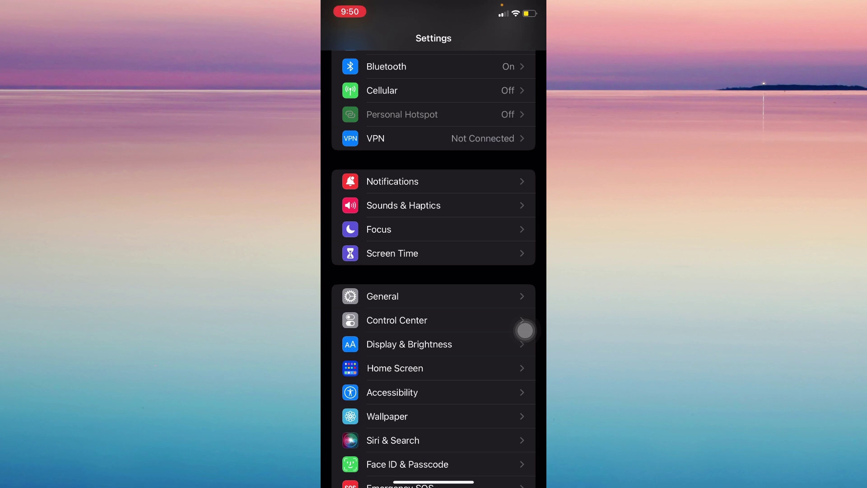
pyautogui.scroll(-5, 525, 332)
pyautogui.scroll(-2, 525, 330)
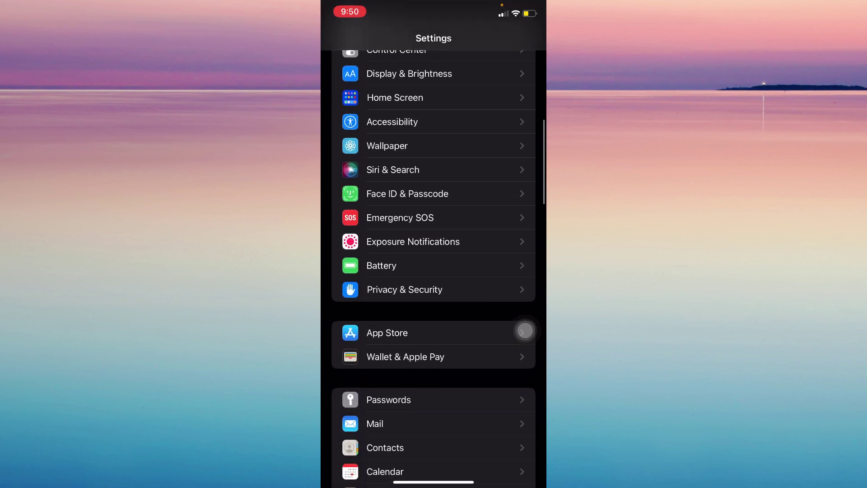
pyautogui.scroll(6, 525, 331)
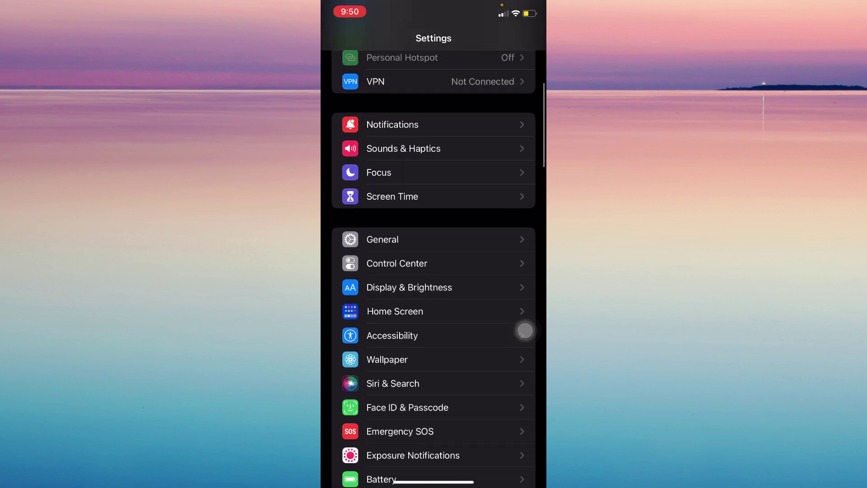
pyautogui.click(433, 197)
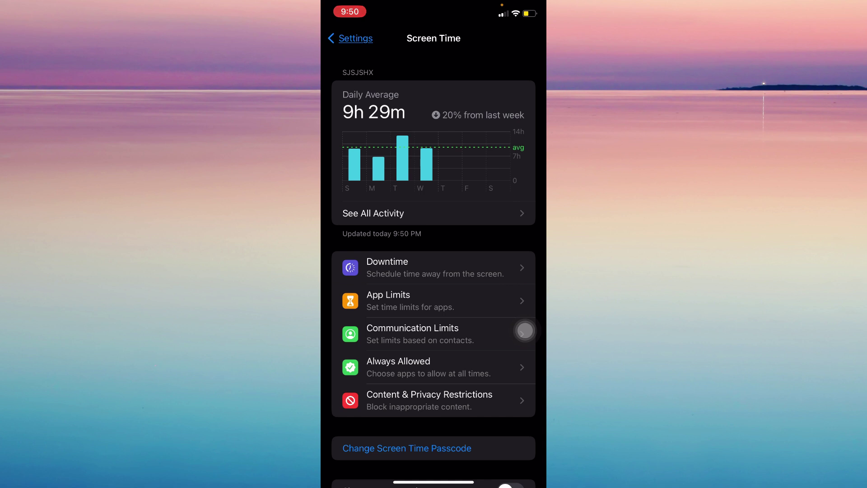
# Step: Go through Content & Privacy Restrictions to Content Restrictions, correcting a passcode digit
pyautogui.click(429, 401)
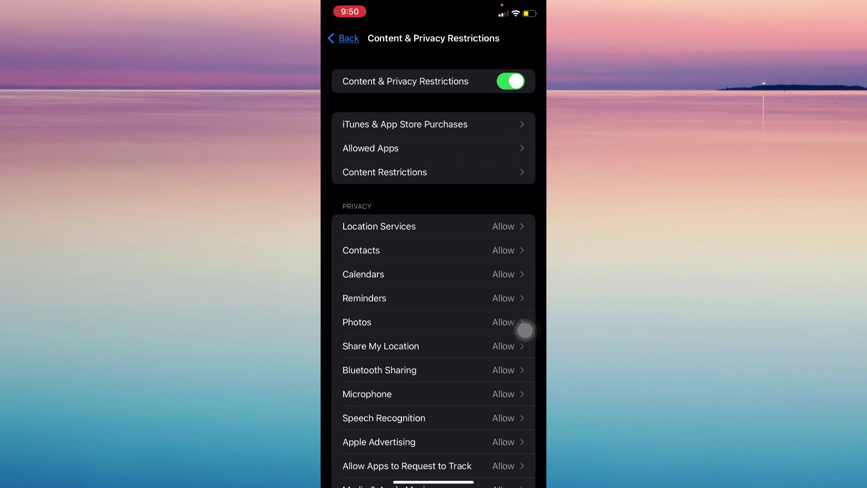
pyautogui.click(433, 172)
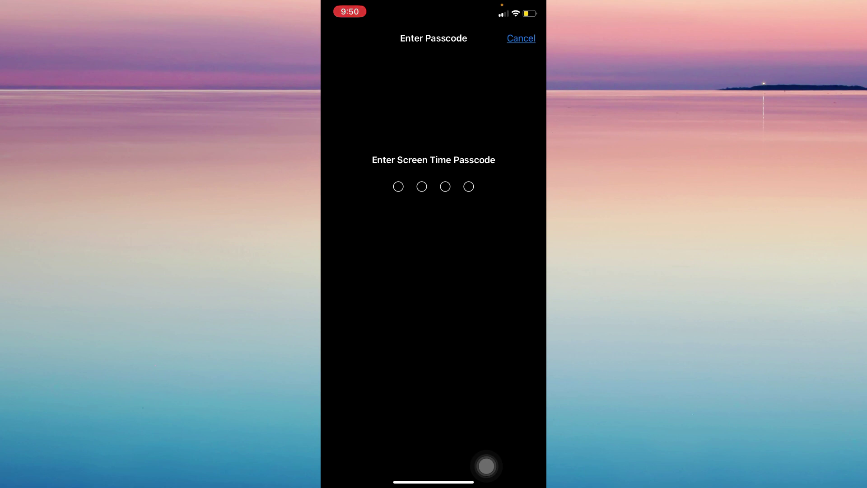
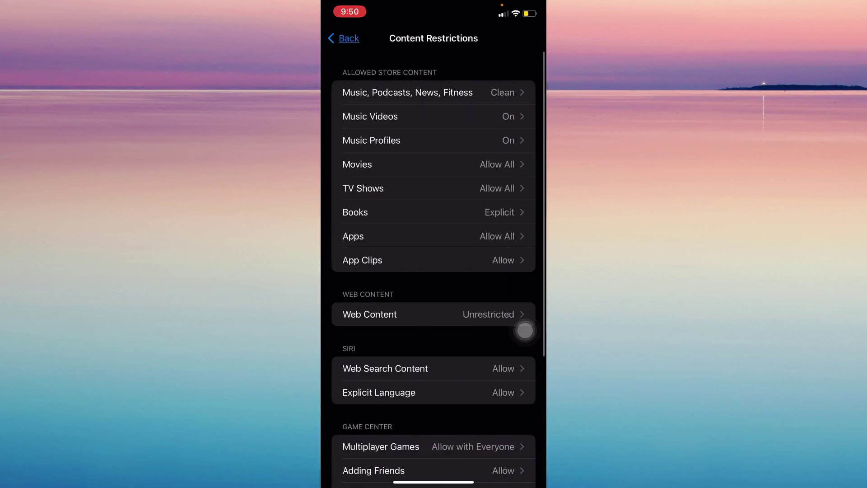
pyautogui.scroll(-5, 525, 330)
pyautogui.press('Escape')
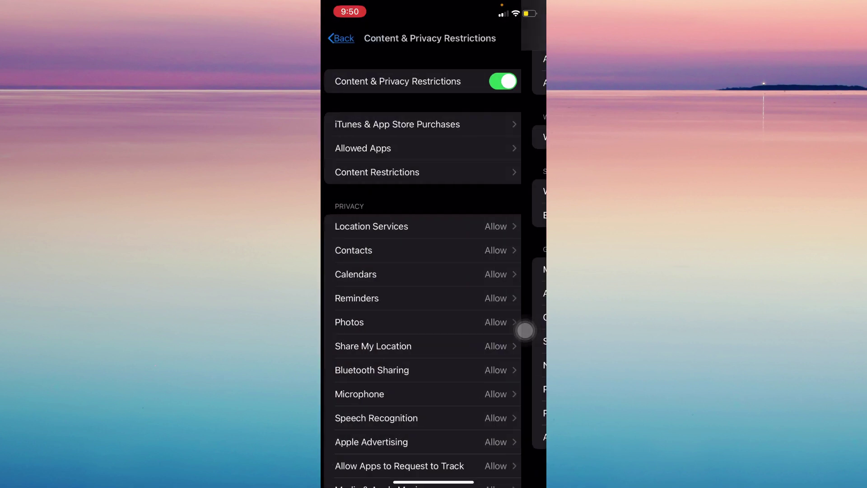
pyautogui.click(433, 171)
pyautogui.scroll(-5, 525, 331)
pyautogui.scroll(5, 525, 331)
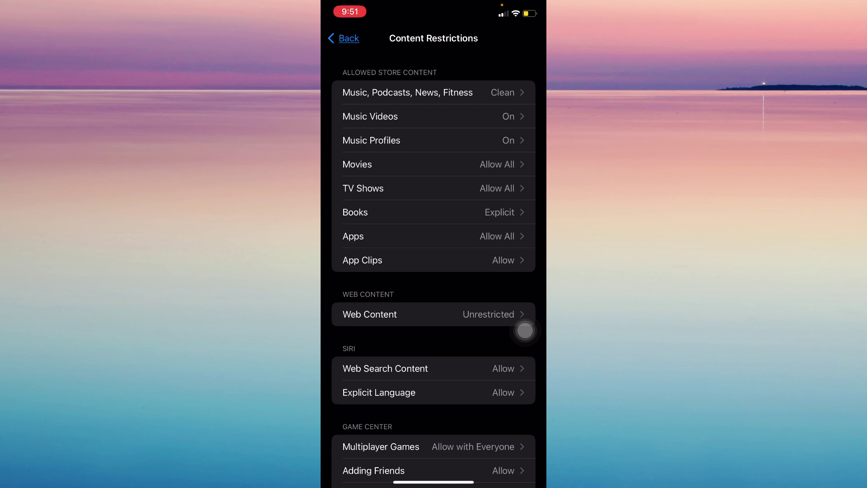
# Step: Under the Apps rating, switch briefly to Don't Allow and return to Allow All
pyautogui.click(434, 236)
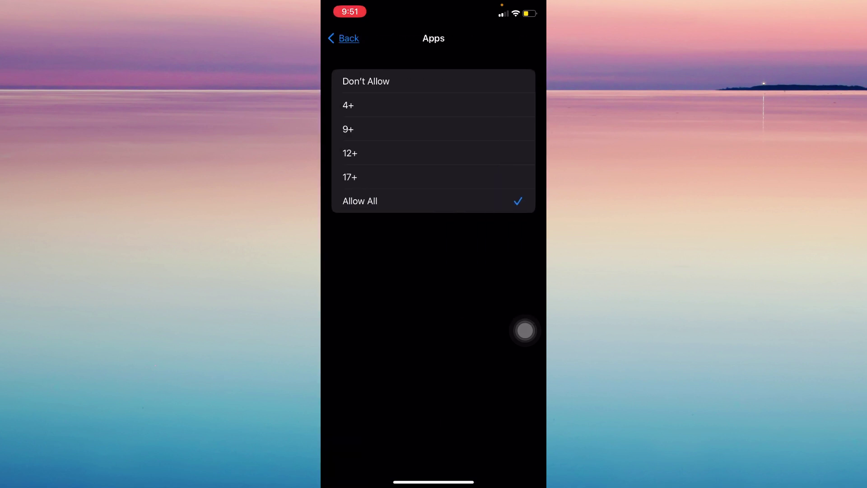
pyautogui.click(434, 200)
pyautogui.click(434, 81)
pyautogui.click(434, 201)
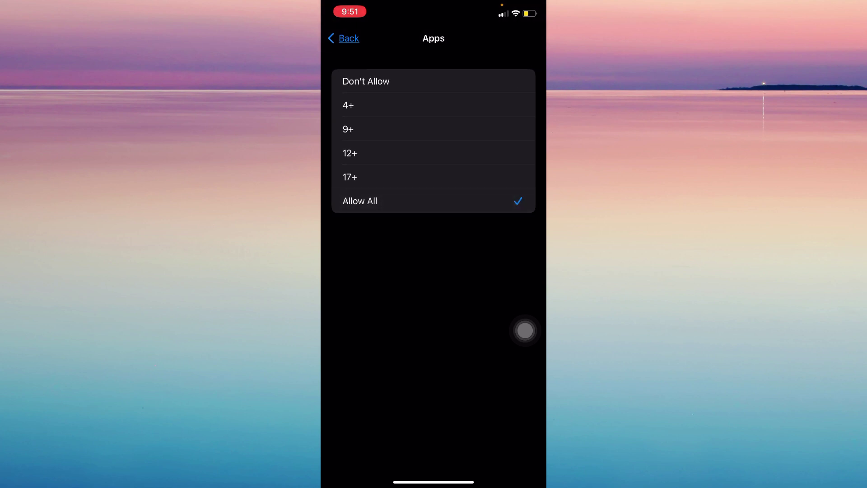